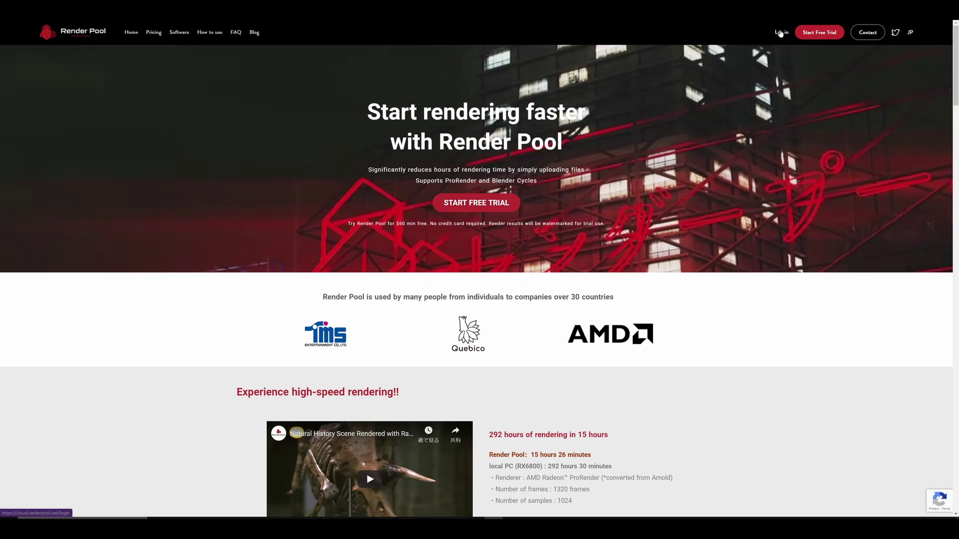
- Log in and review the dashboard's 1,930,892 mrp balance, file counts and recent renders
click(781, 33)
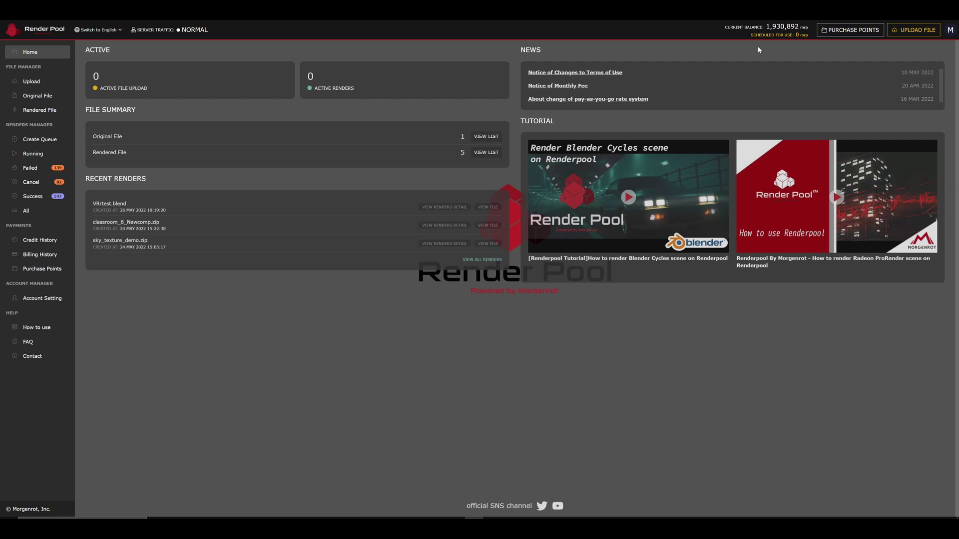
- Browse the point packages: 4,338,500, 1,668,000, 50,000 and 16,600 mrp
click(843, 32)
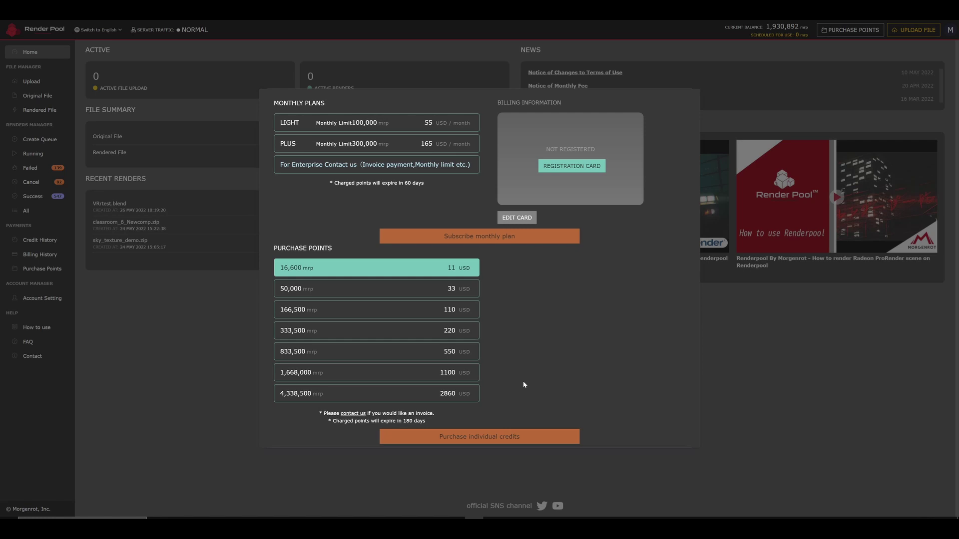
click(312, 395)
click(313, 374)
click(323, 287)
click(317, 273)
- Close the points window, drop Cardemo_Prj.zip into the Upload area, and upload it
click(230, 368)
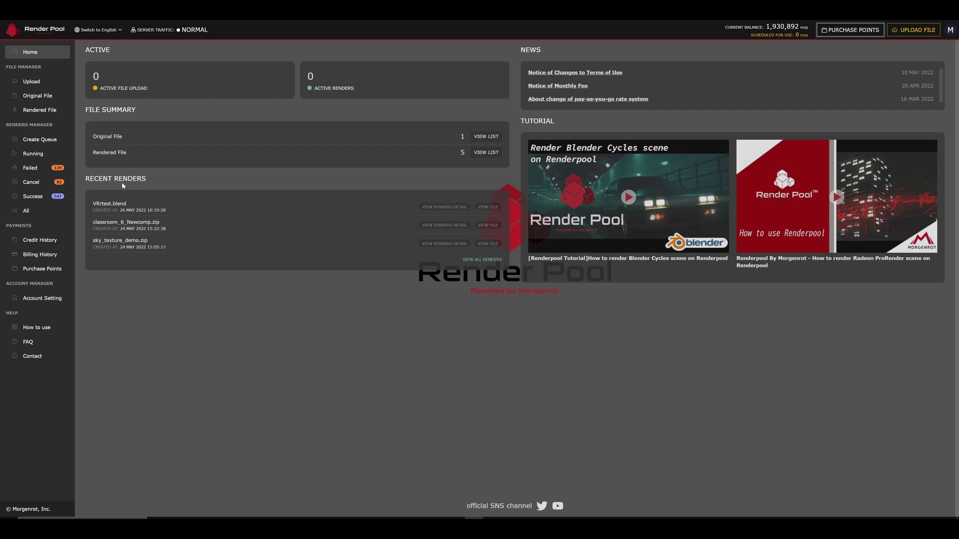
click(43, 81)
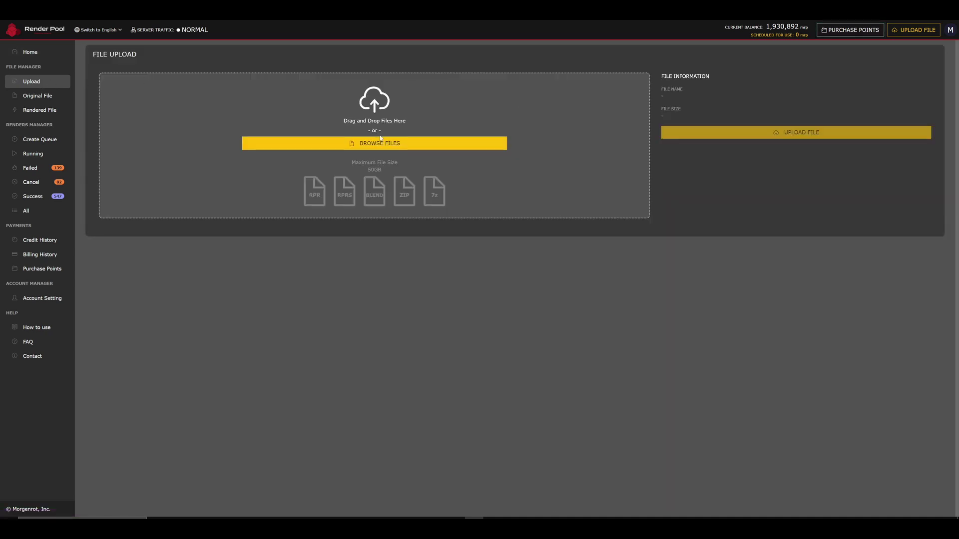
click(363, 145)
drag(300, 220, 500, 224)
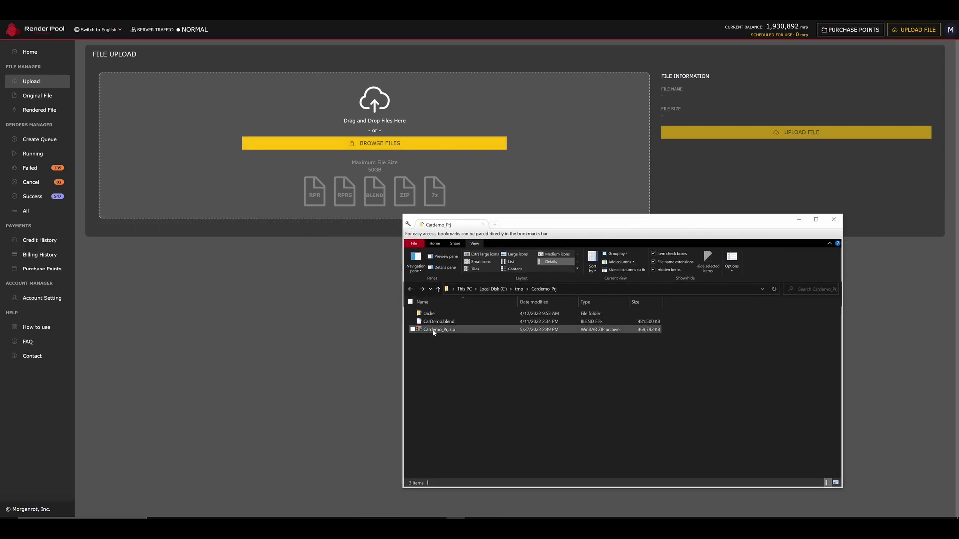
drag(436, 330, 362, 156)
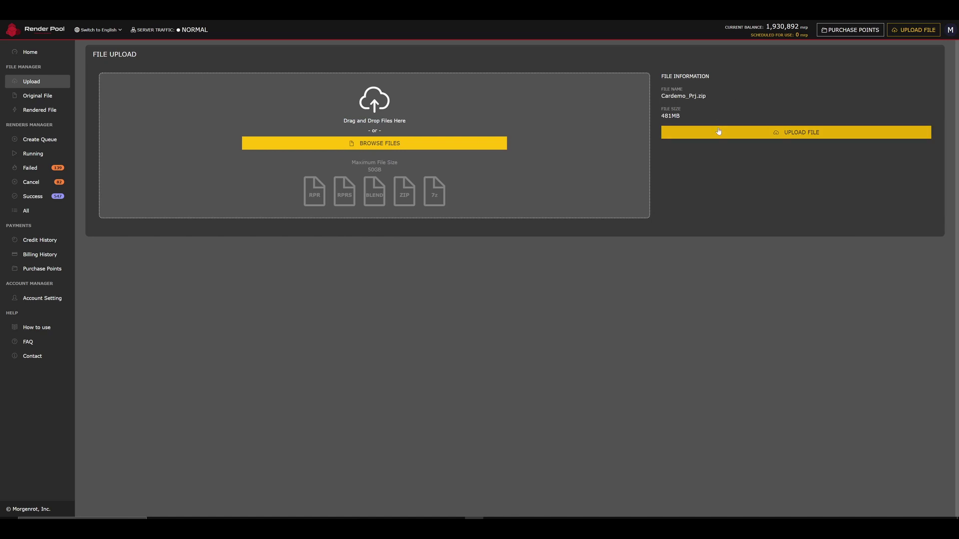
click(744, 133)
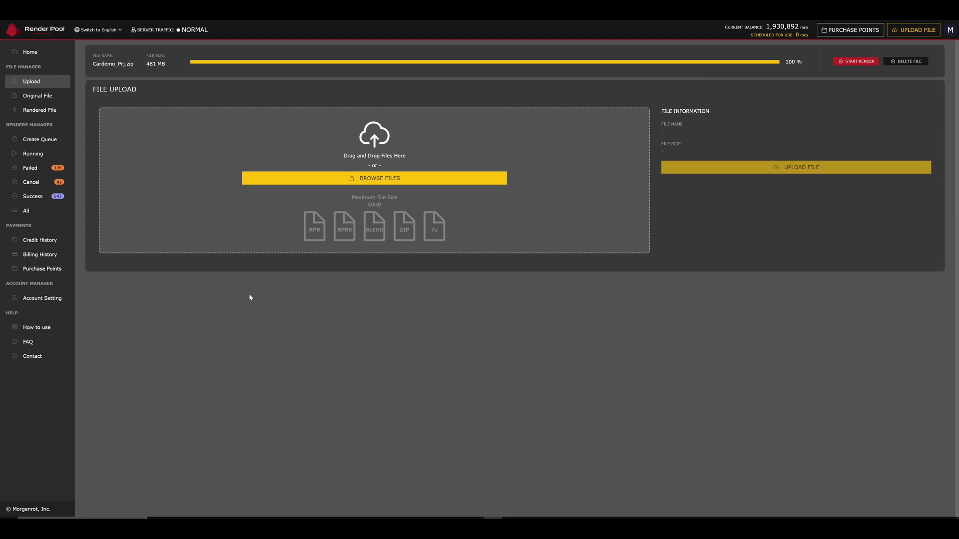
- Configure the Cardemo_Prj.zip render for Blender3.x Cycles, 256 samples and PNG output
click(859, 62)
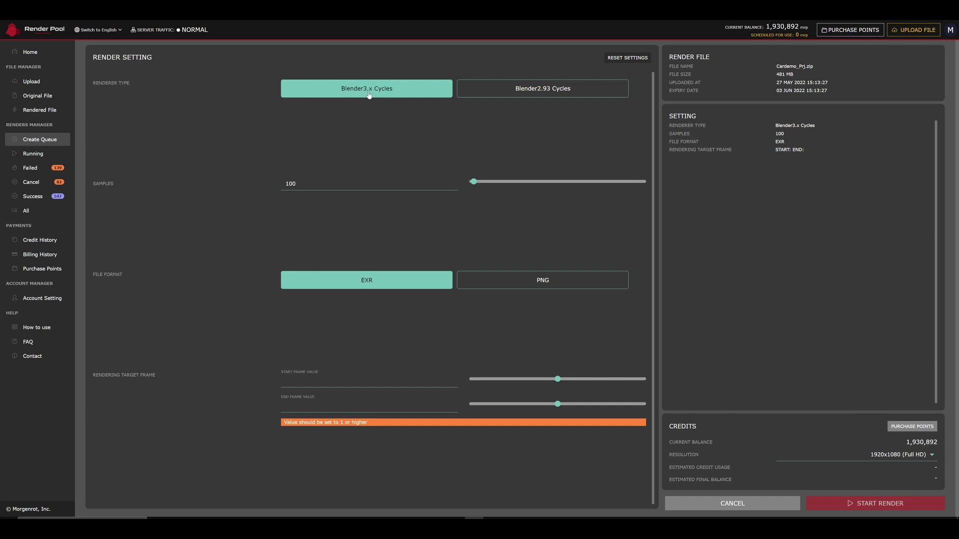
click(533, 91)
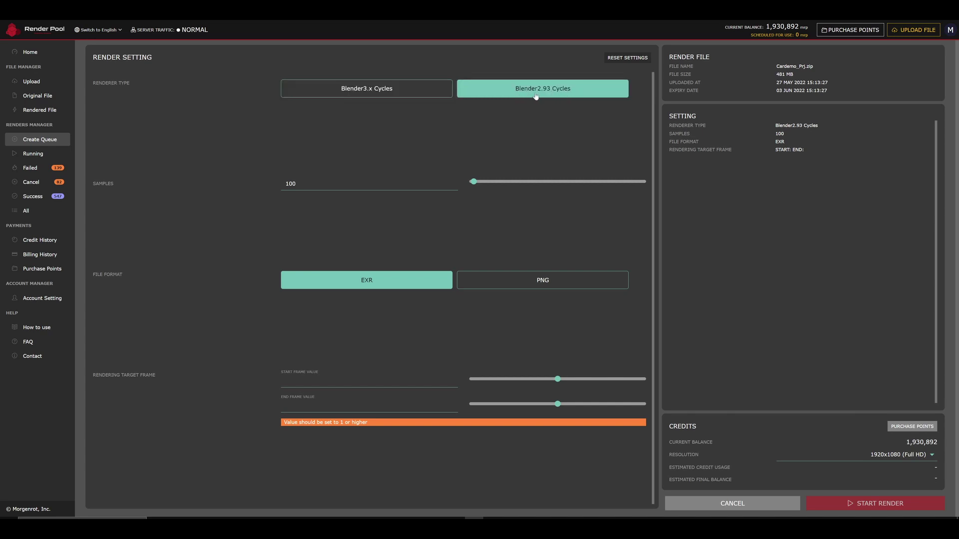
click(405, 94)
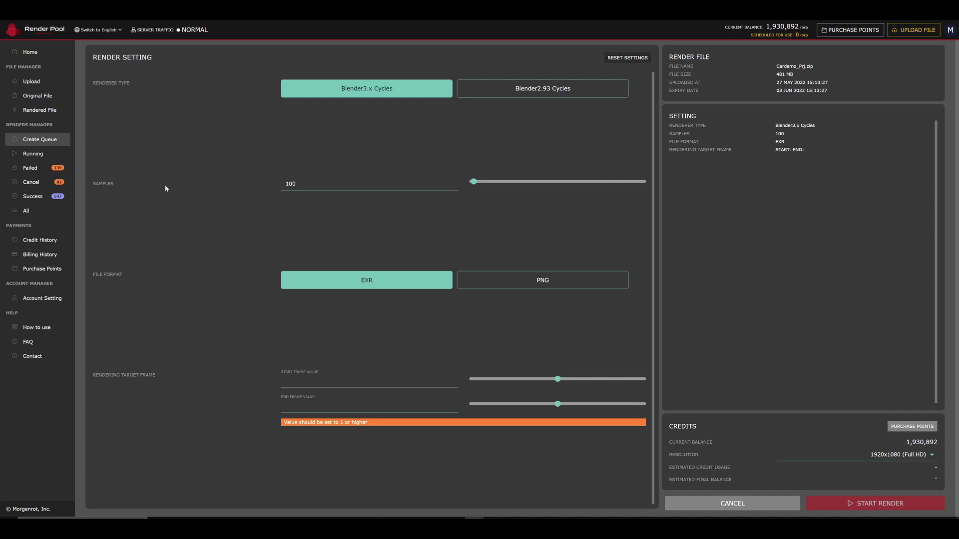
double_click(292, 185)
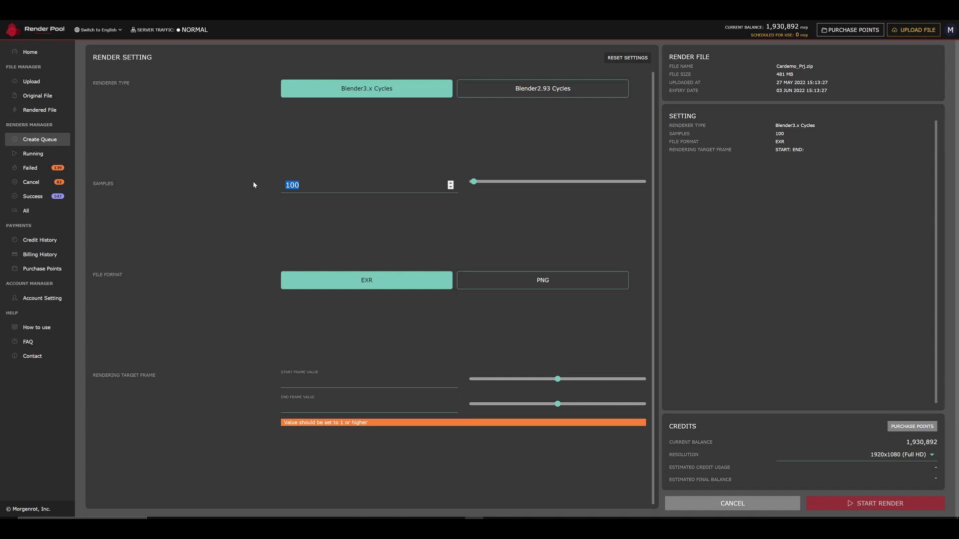
text(256)
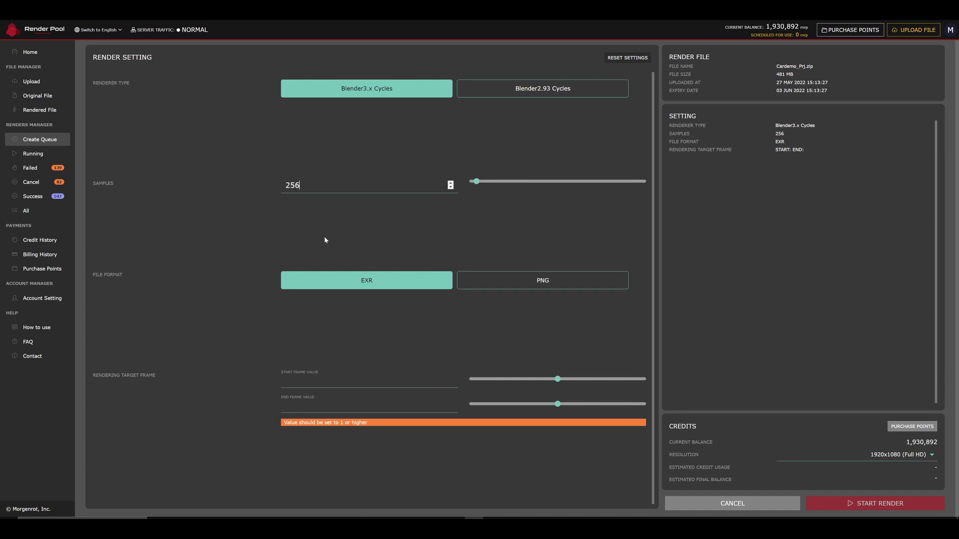
click(286, 234)
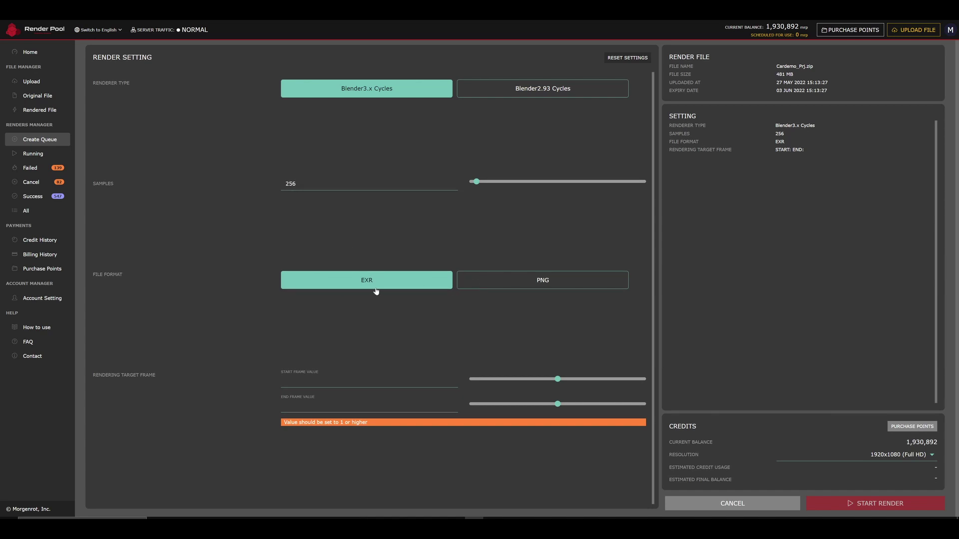
click(537, 289)
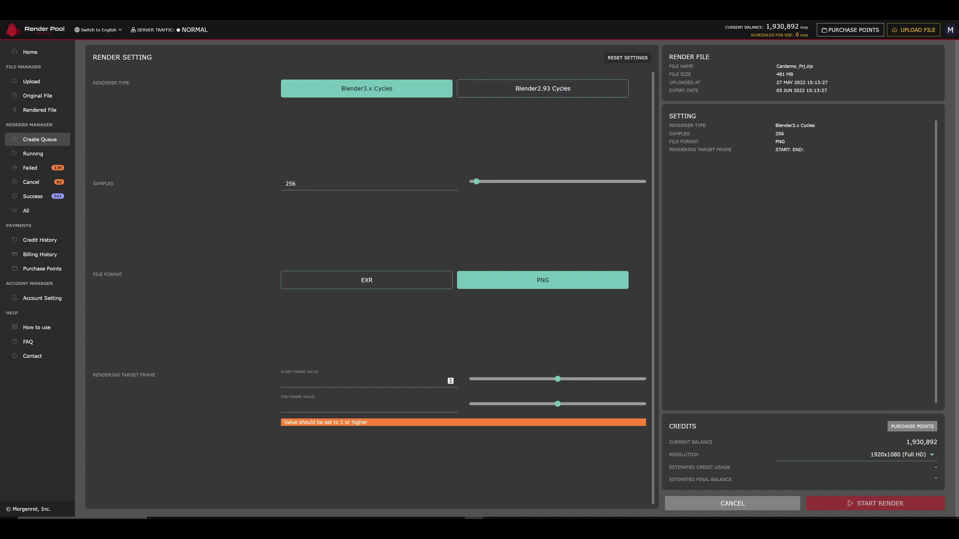
- Set frames 1 to 120 at 1920x1080 (Full HD), estimated at 25,200–100,800 mrp
click(308, 384)
text(1)
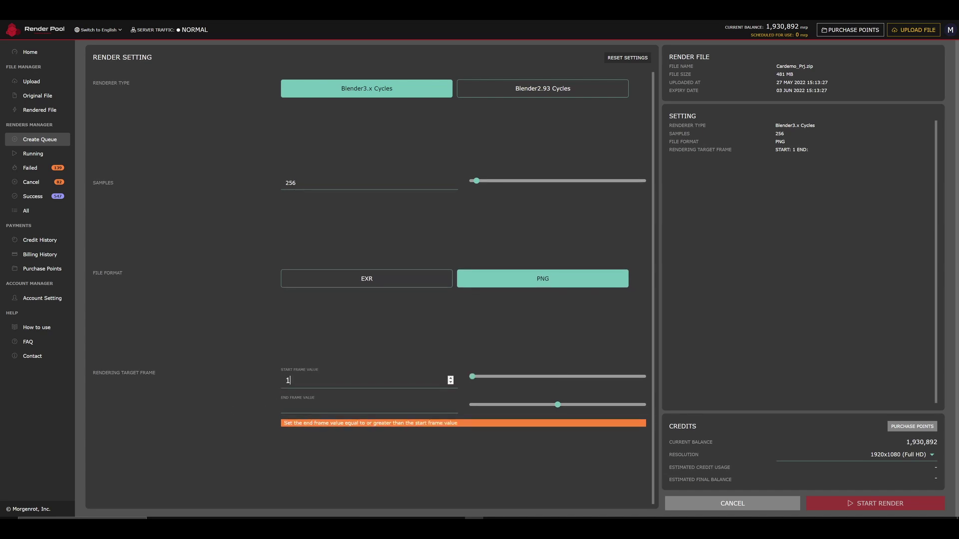
click(299, 407)
text(1)
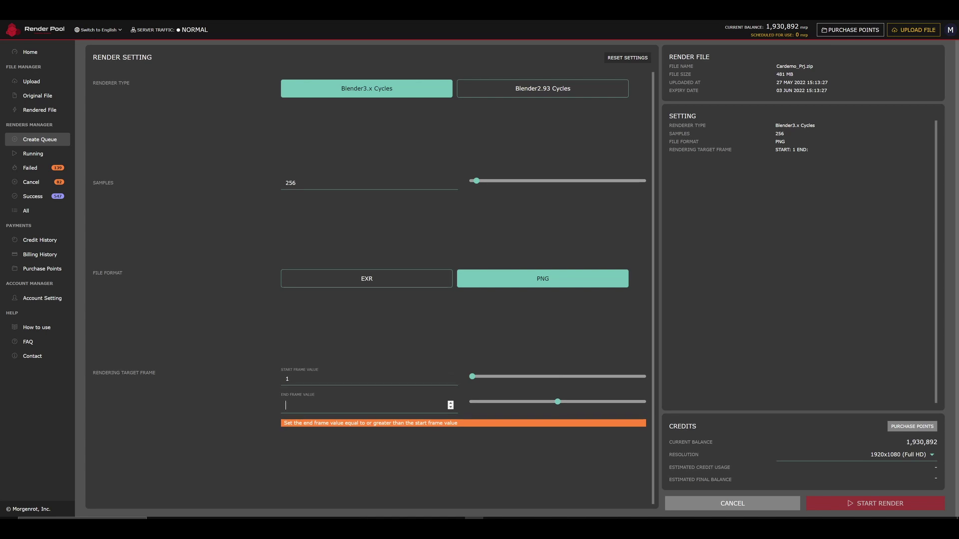
text(20)
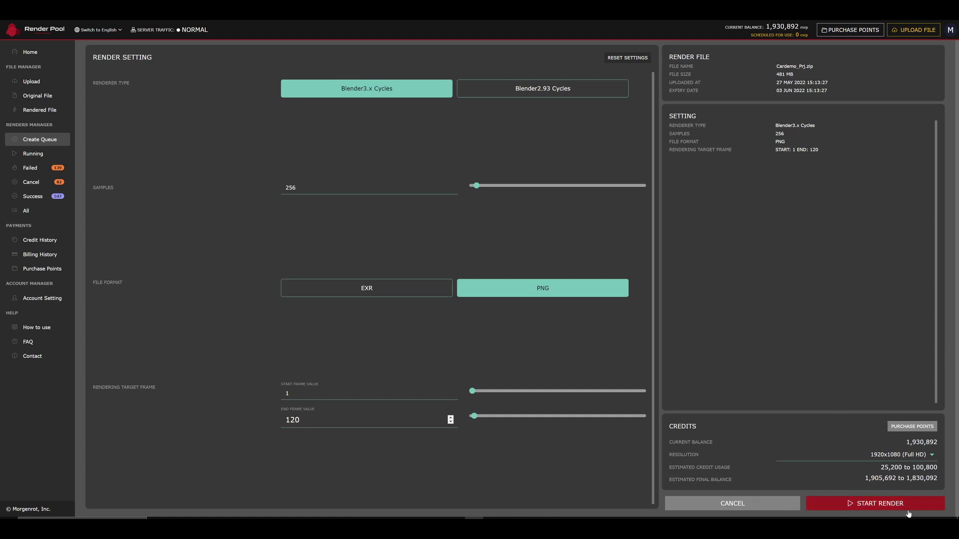
drag(879, 470, 938, 468)
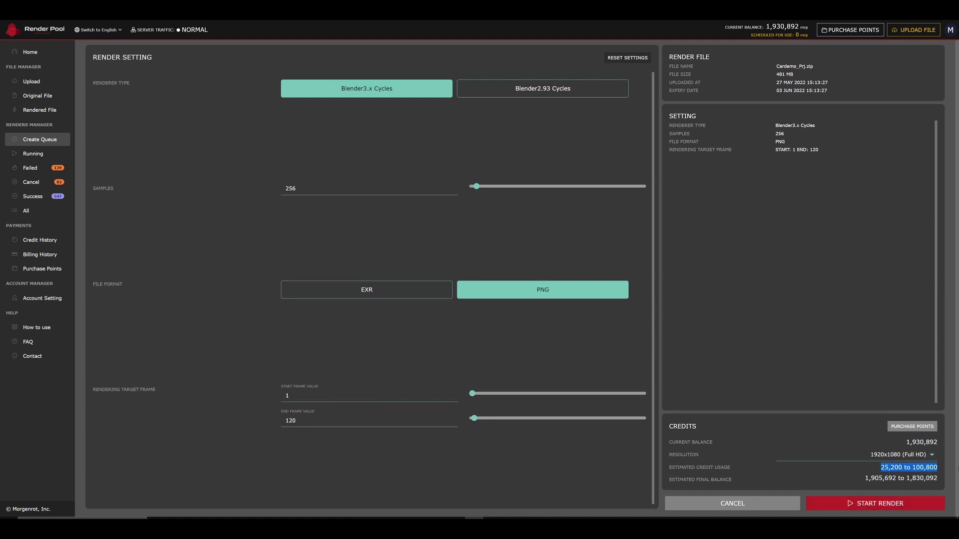
click(944, 471)
click(931, 455)
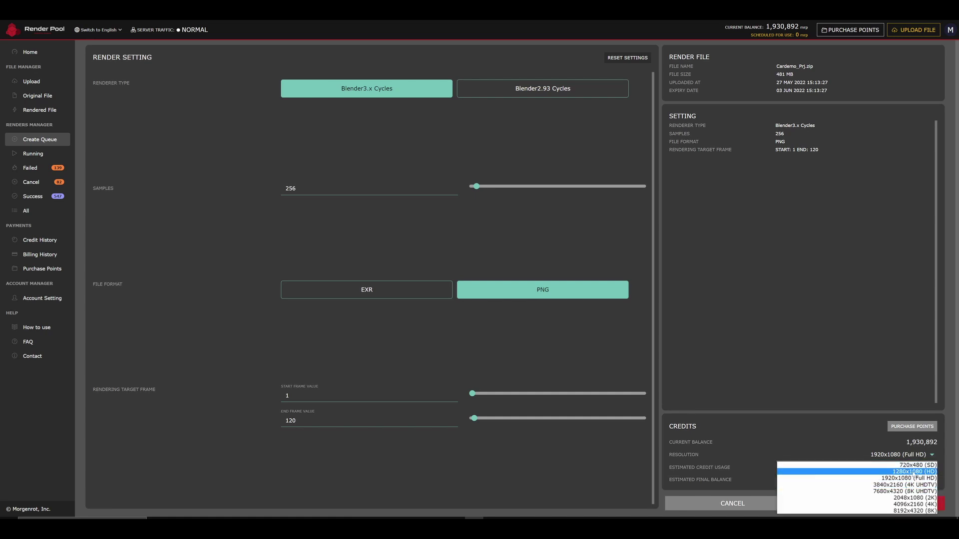
click(912, 479)
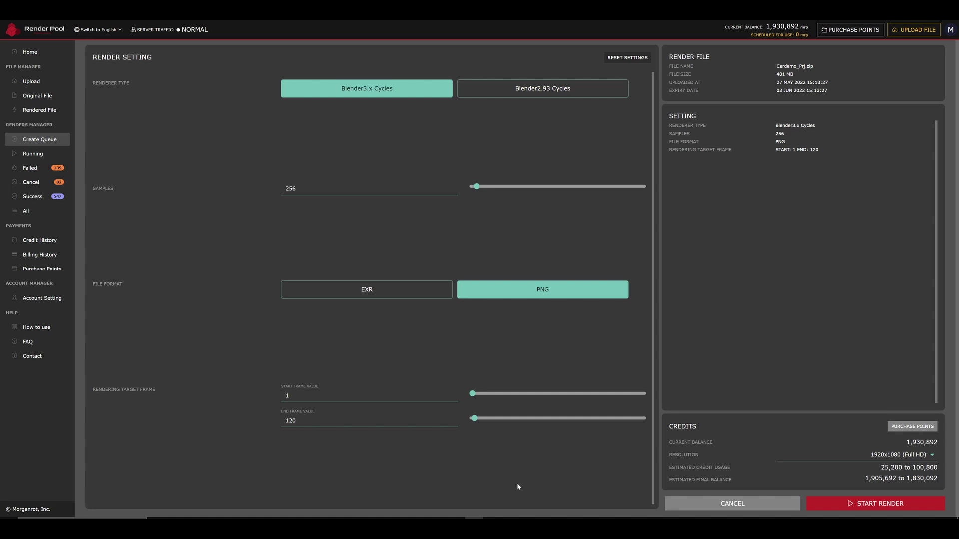
- Submit the Cardemo_Prj.zip render and watch its details until all 120 frames succeed
click(881, 507)
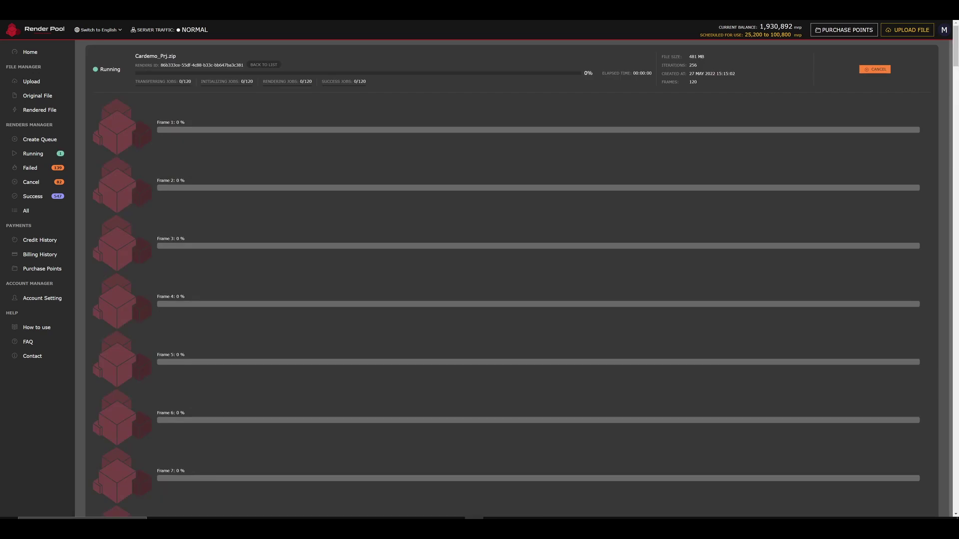
click(259, 66)
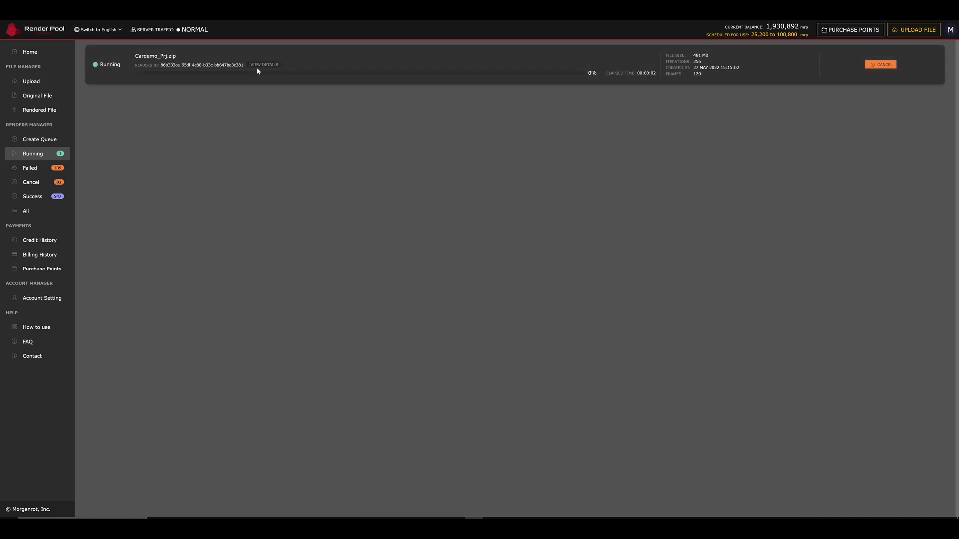
click(257, 68)
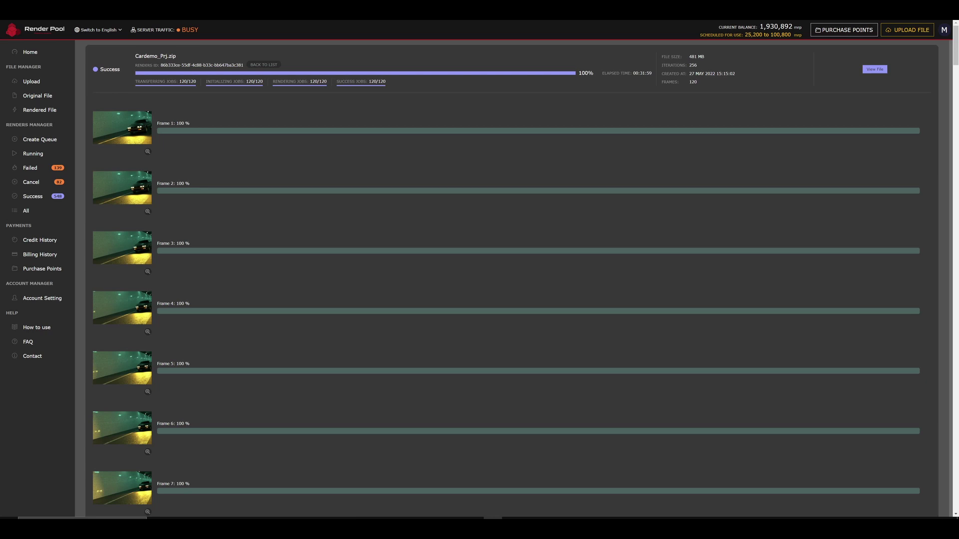
- Check the rendered file's details, then open Download AOVs for Cardemo_Prj_rendered.zip
click(873, 69)
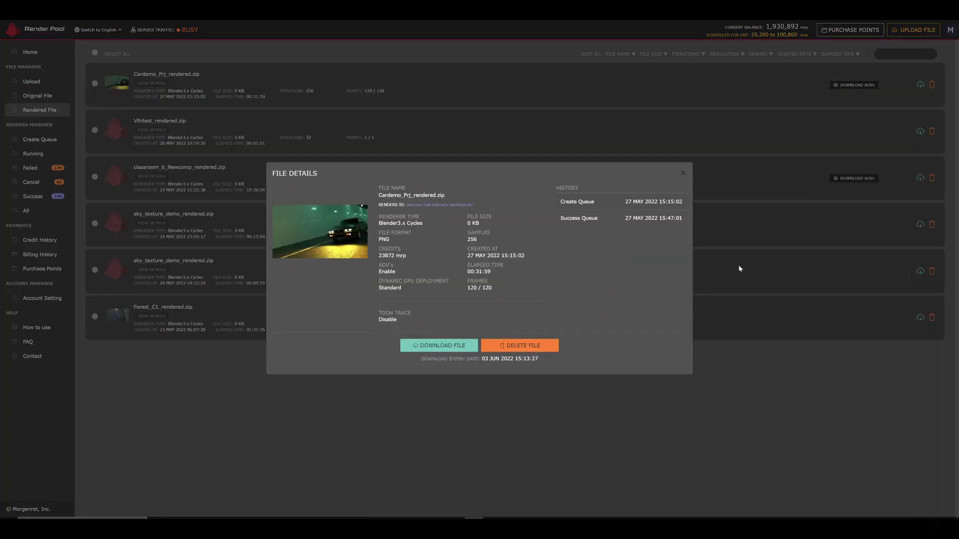
click(766, 270)
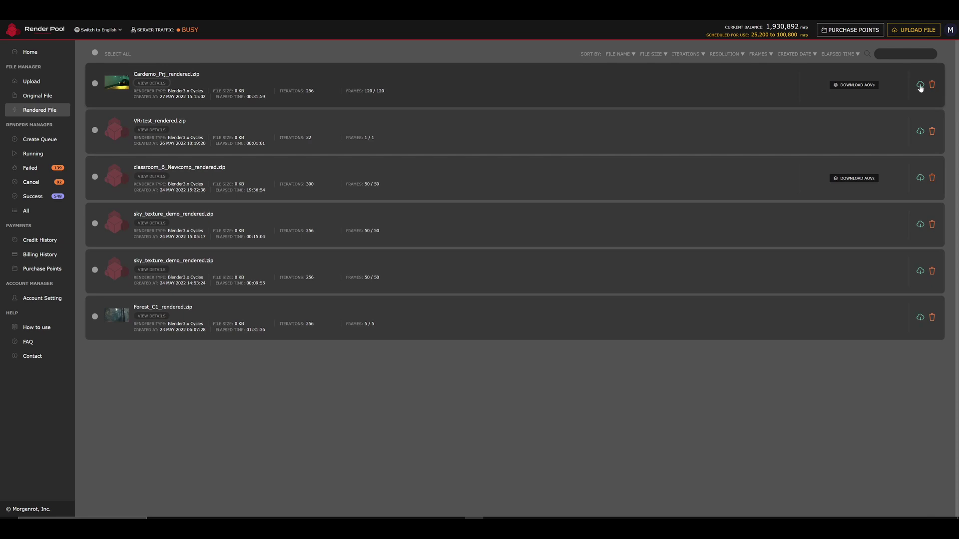
click(848, 85)
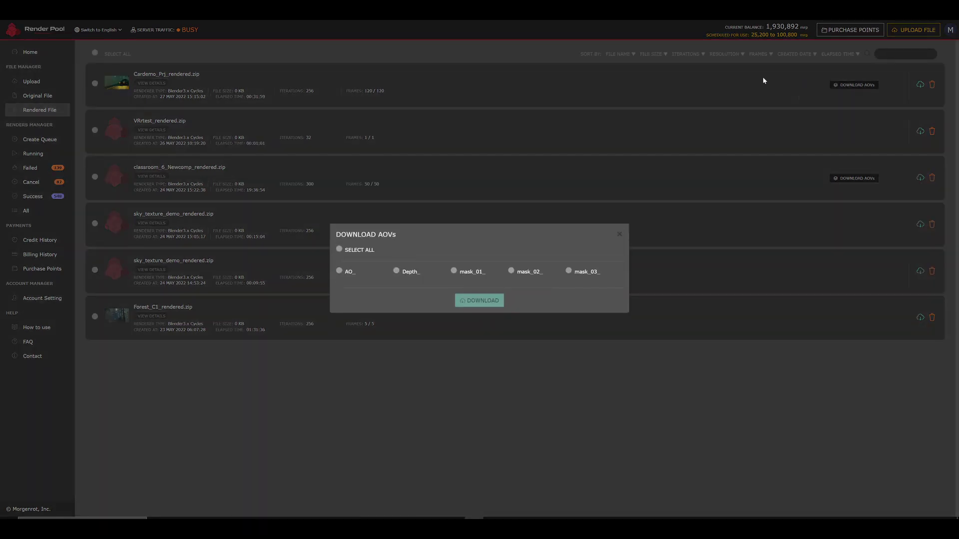